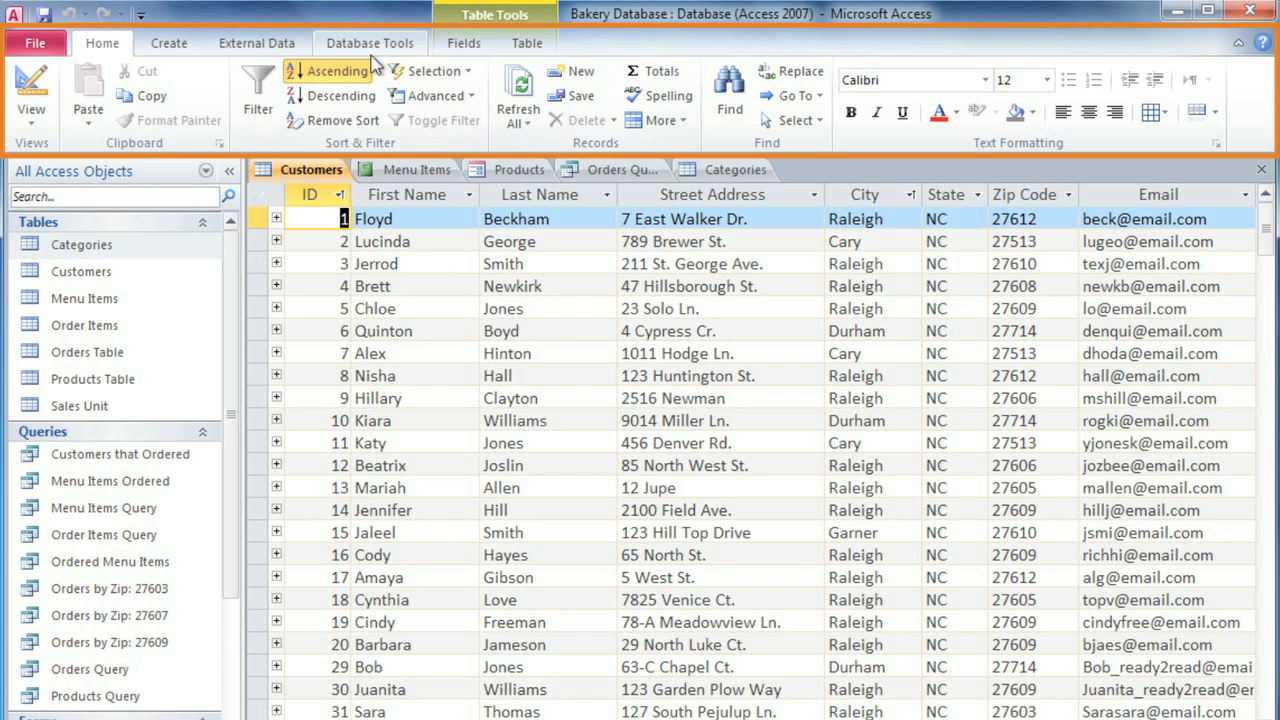
Look through the External Data and Create commands and the Quick Access Toolbar's customization options.
left_click(288, 44)
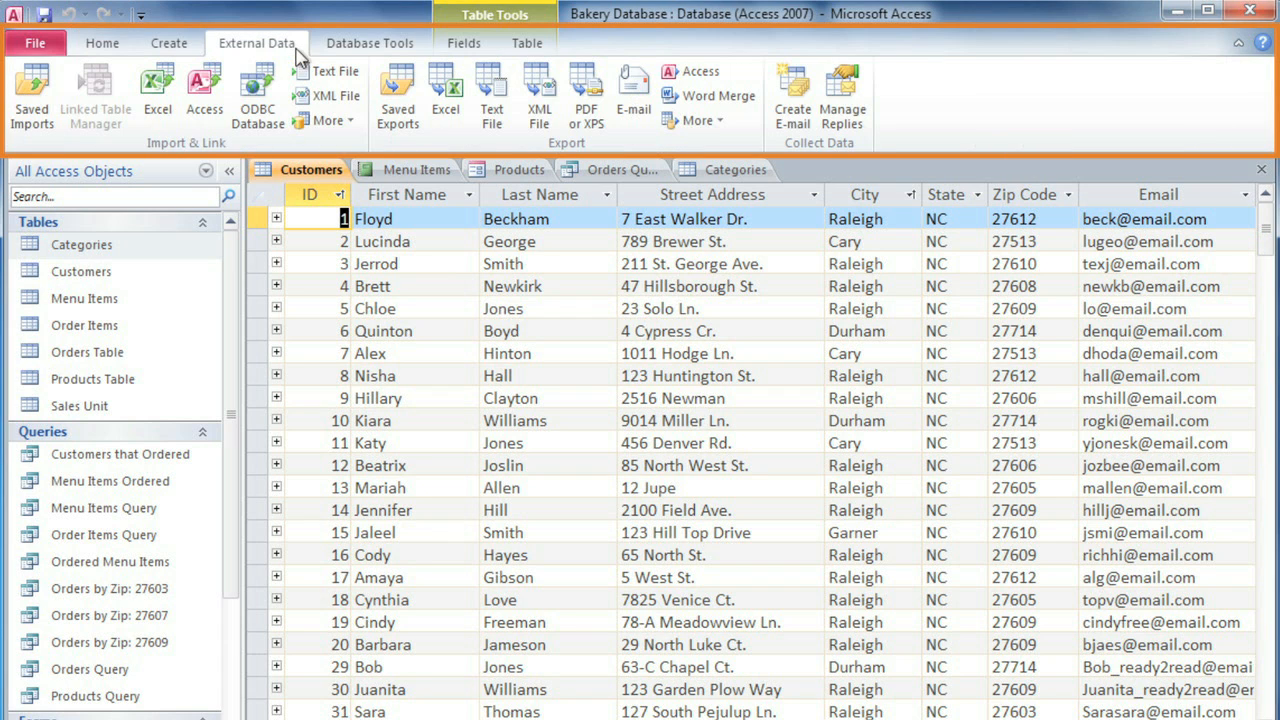
left_click(194, 46)
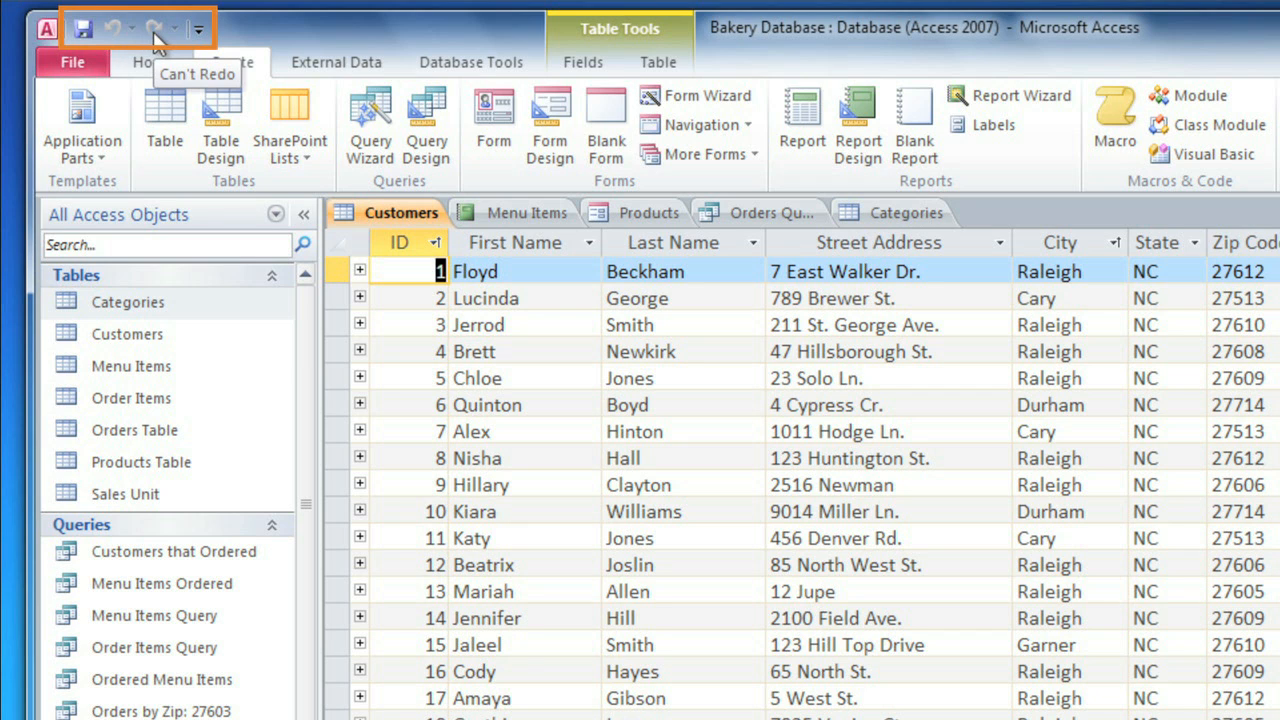
left_click(199, 36)
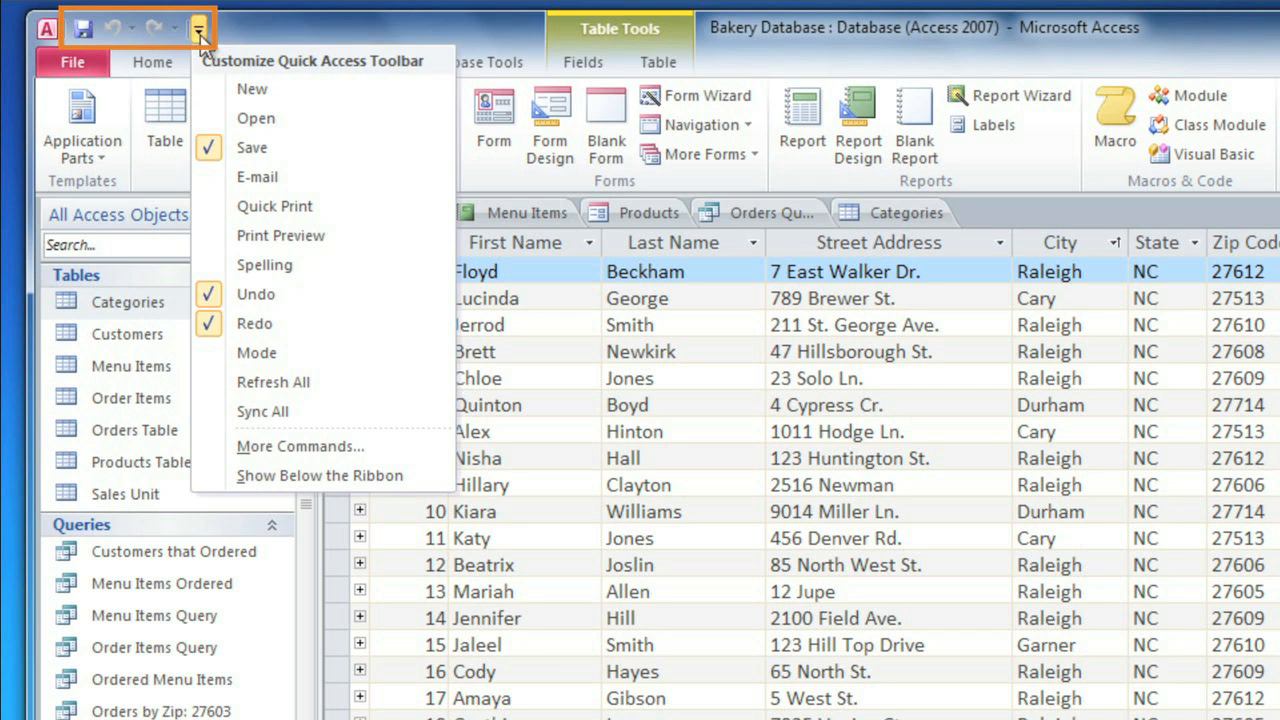
left_click(199, 36)
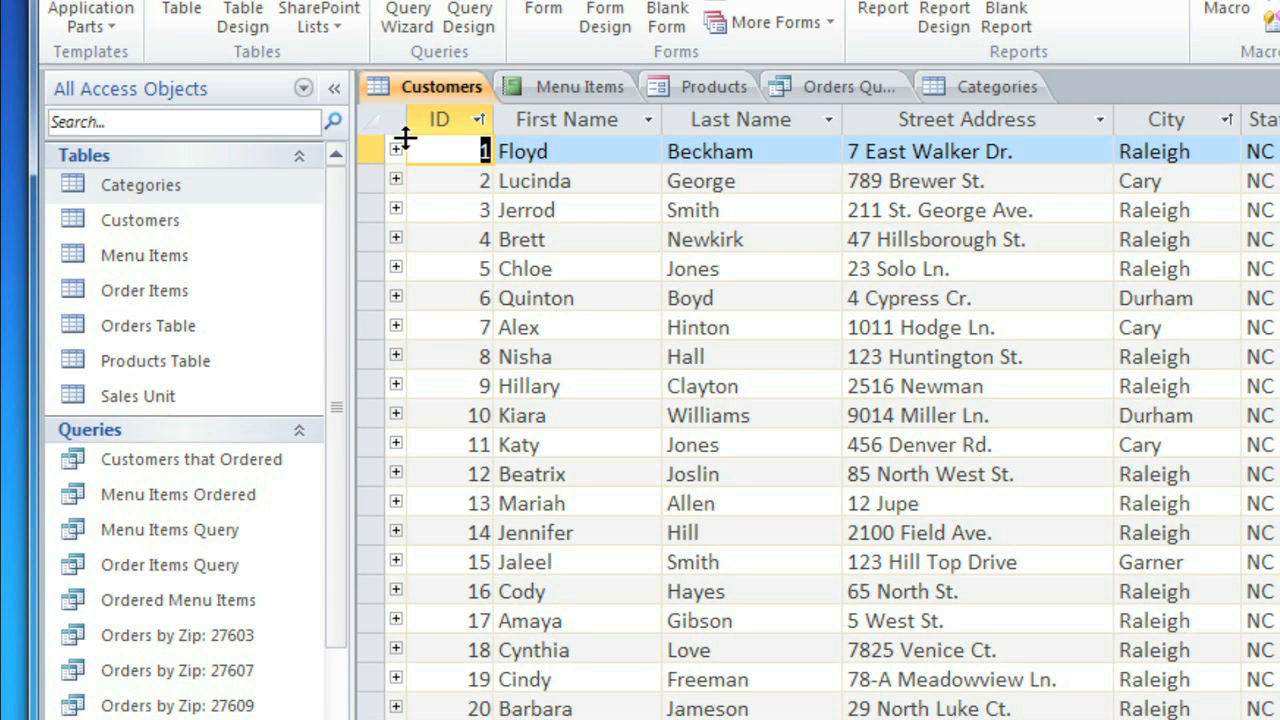
View the open Products form and Menu Items report, and return to the Customers table.
left_click(695, 86)
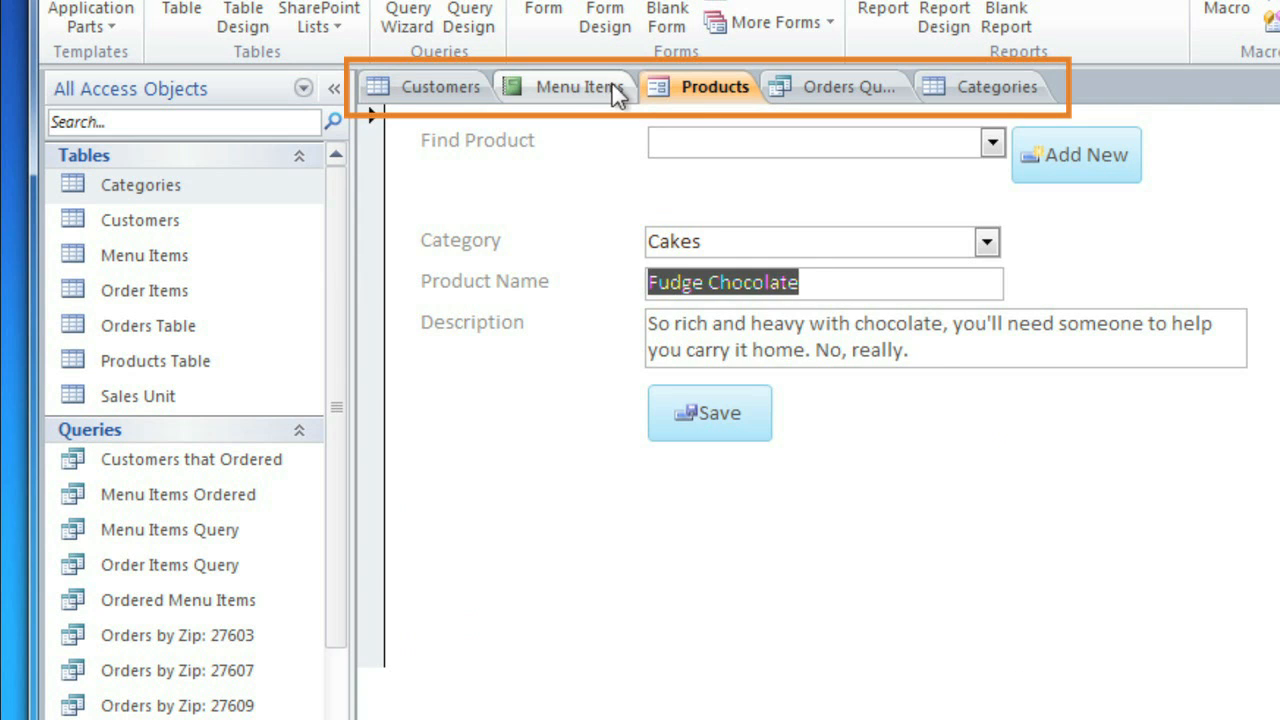
left_click(580, 90)
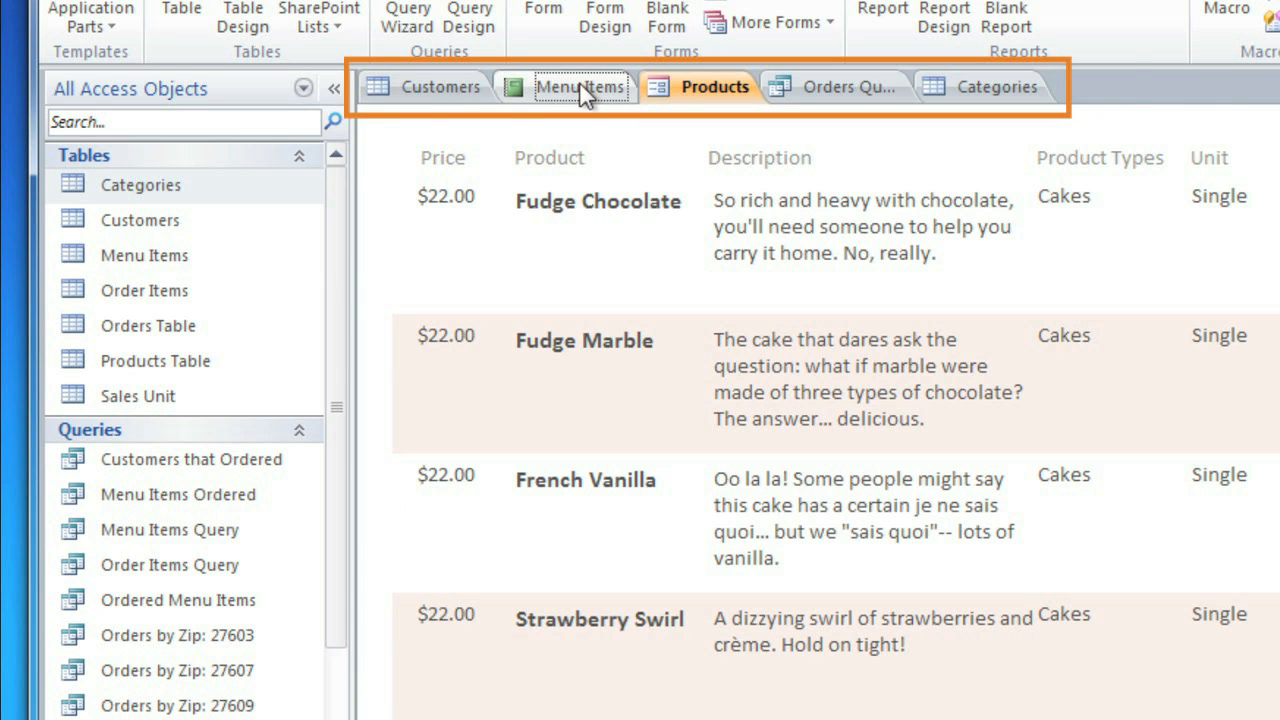
left_click(426, 88)
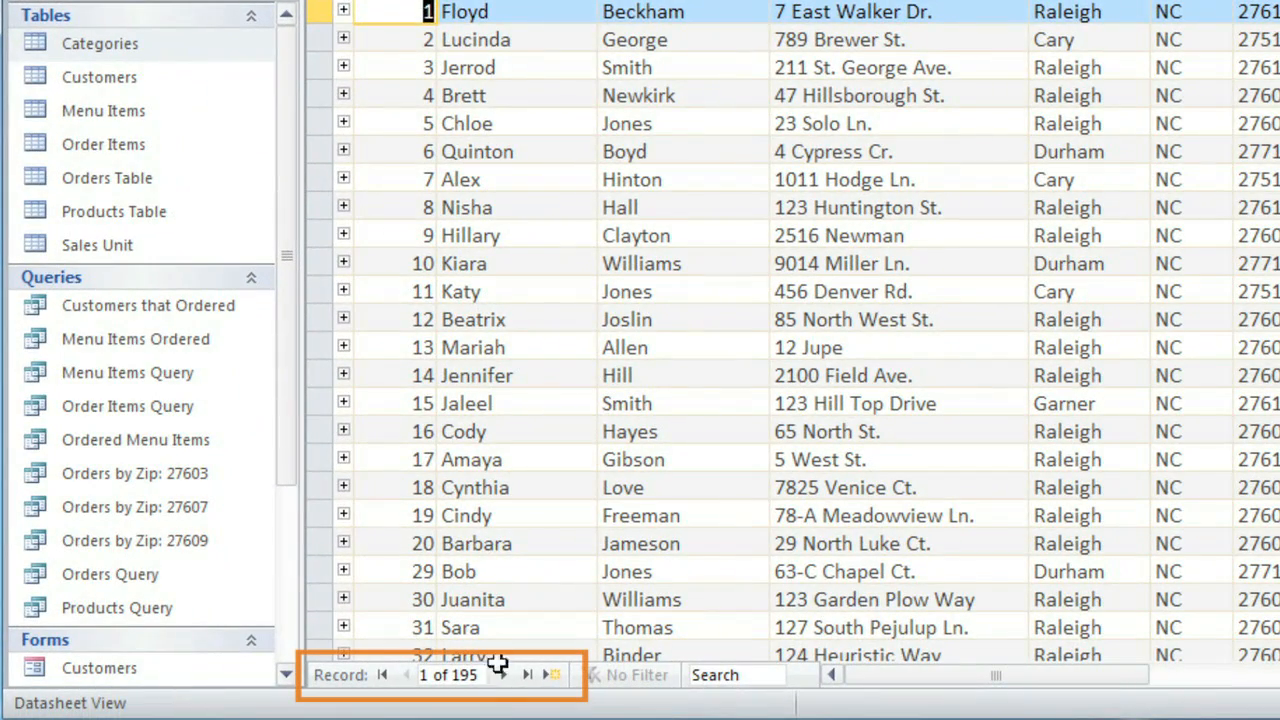
Advance through the Customers table one record at a time to the seventh record.
left_click(502, 675)
left_click(503, 675)
left_click(503, 675)
left_click(503, 675)
left_click(503, 675)
left_click(503, 675)
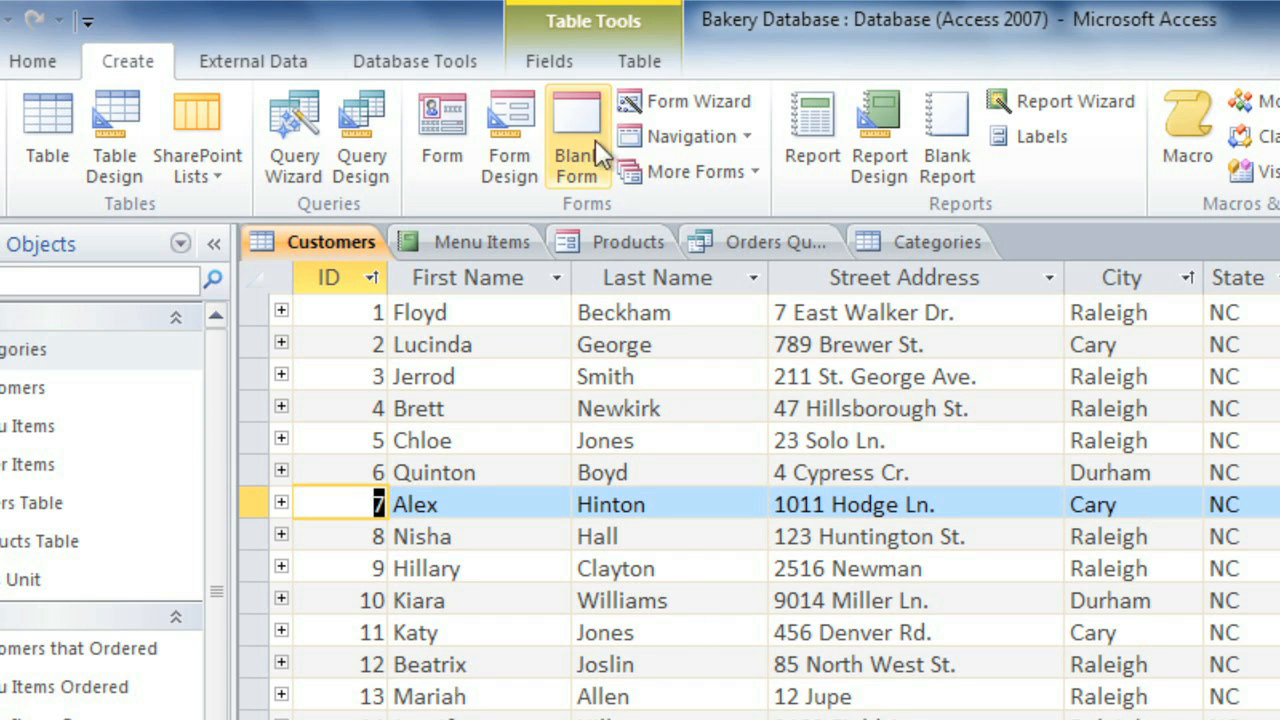
View the table's contextual Fields and Table commands, and minimize and restore the Ribbon.
left_click(560, 70)
left_click(635, 65)
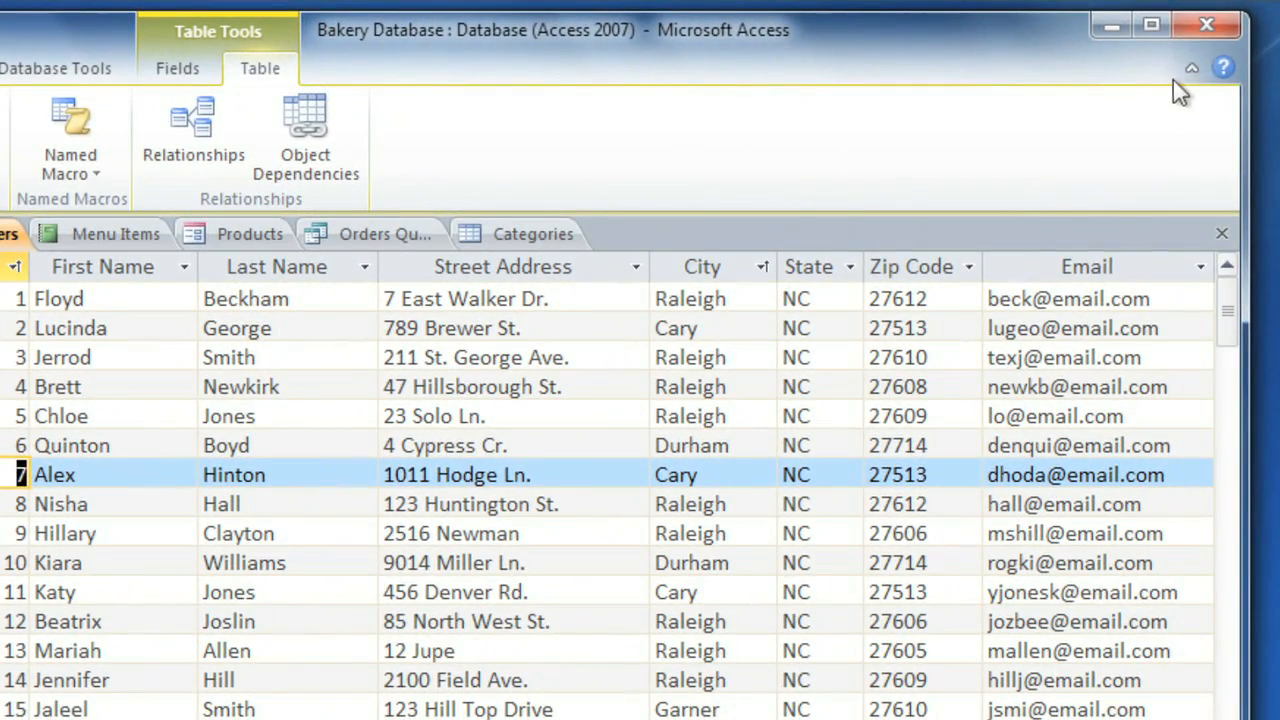
left_click(1192, 68)
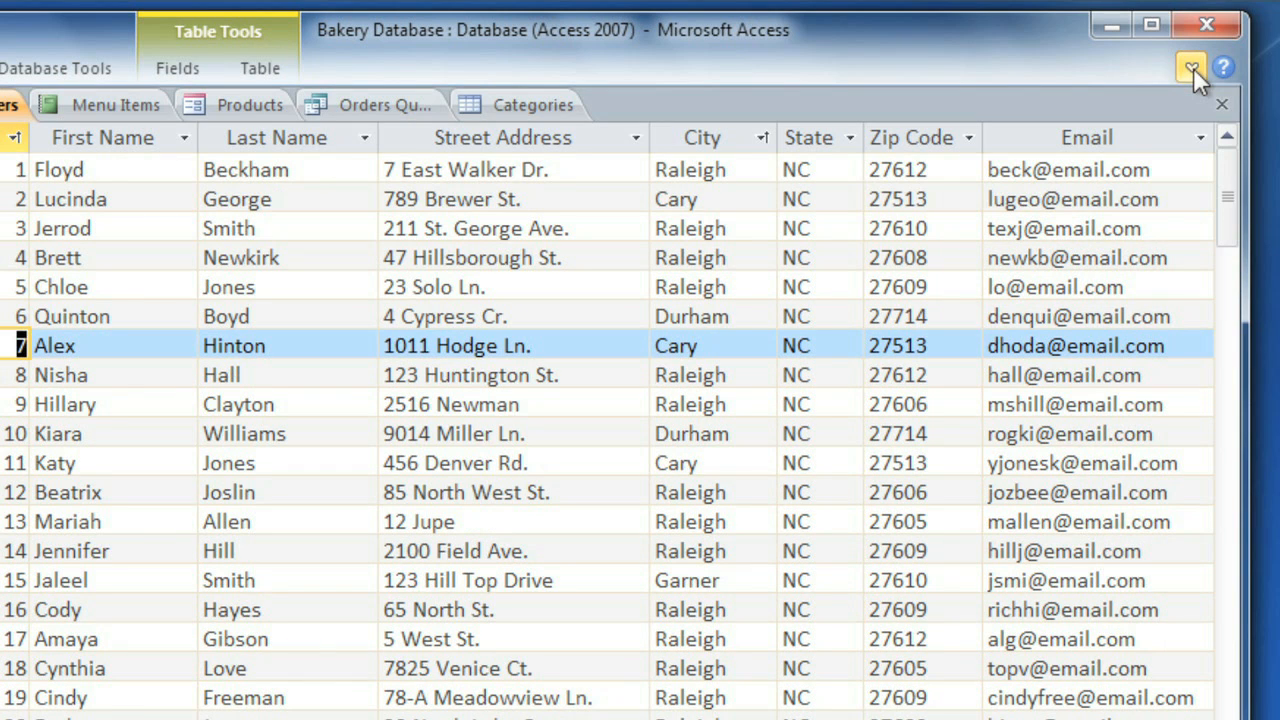
left_click(1193, 67)
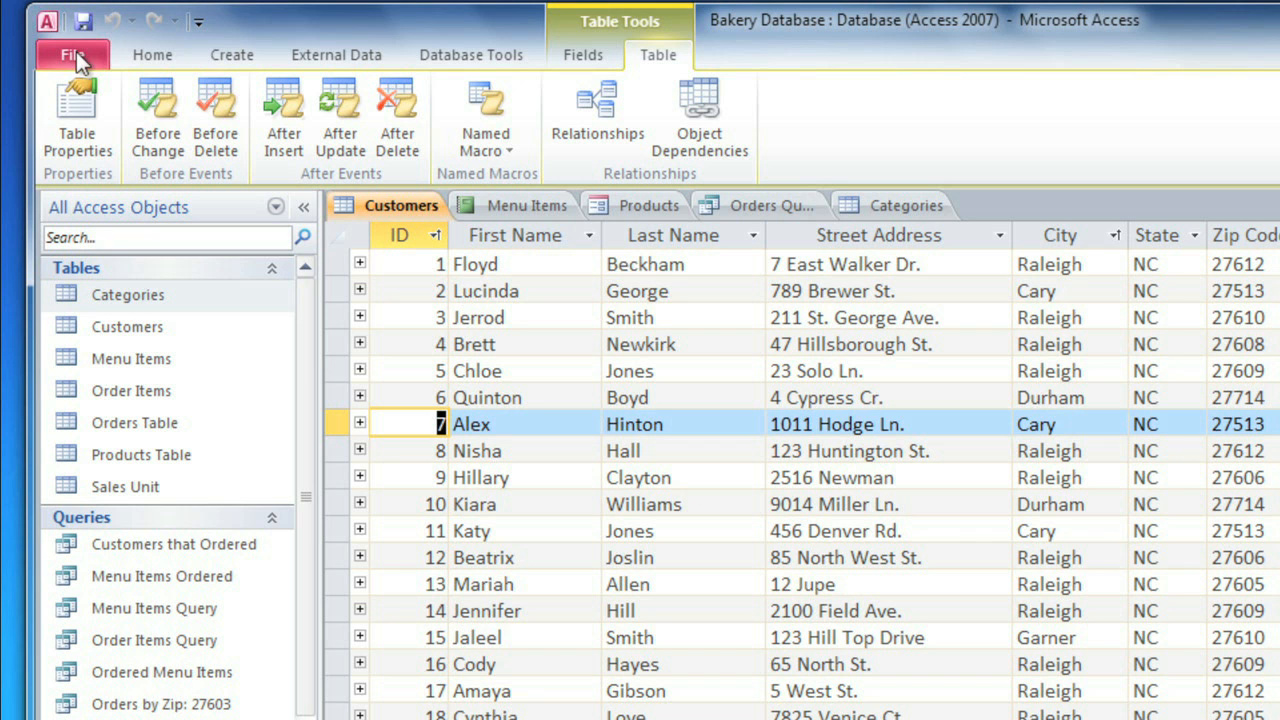
Look at the database's Info and Print options in Backstage view, and return to the Home commands.
left_click(76, 58)
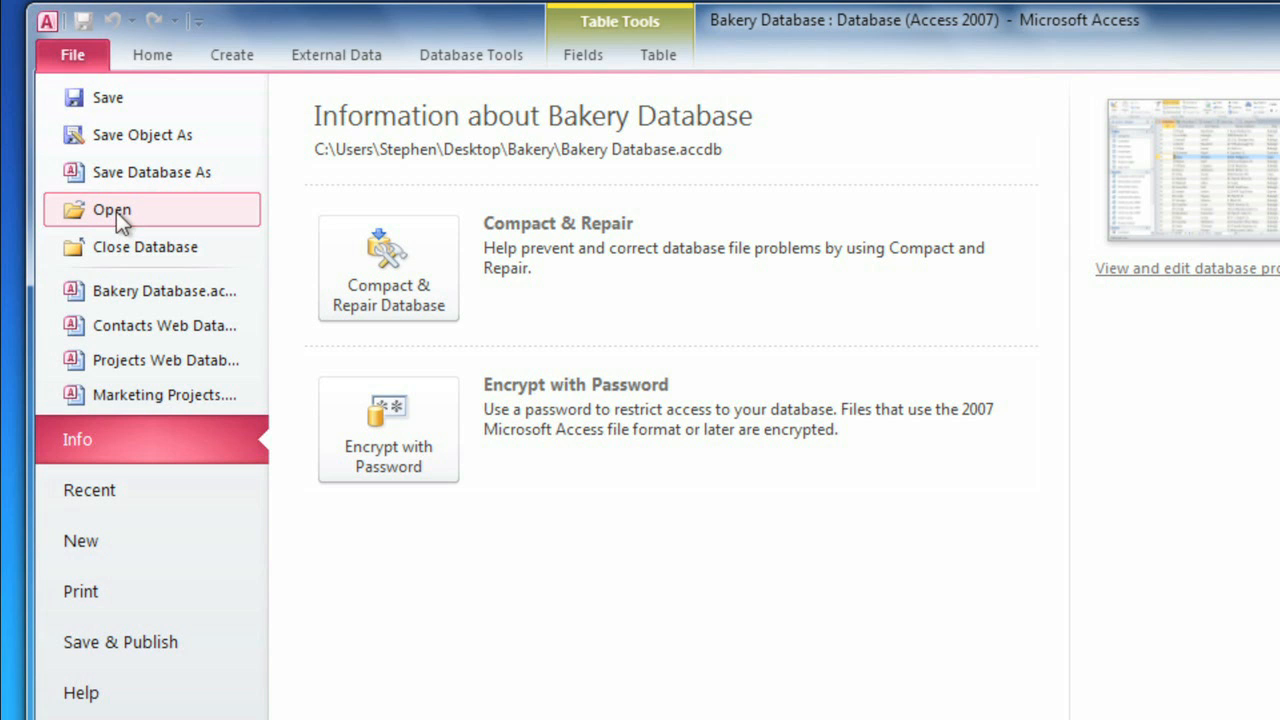
left_click(140, 592)
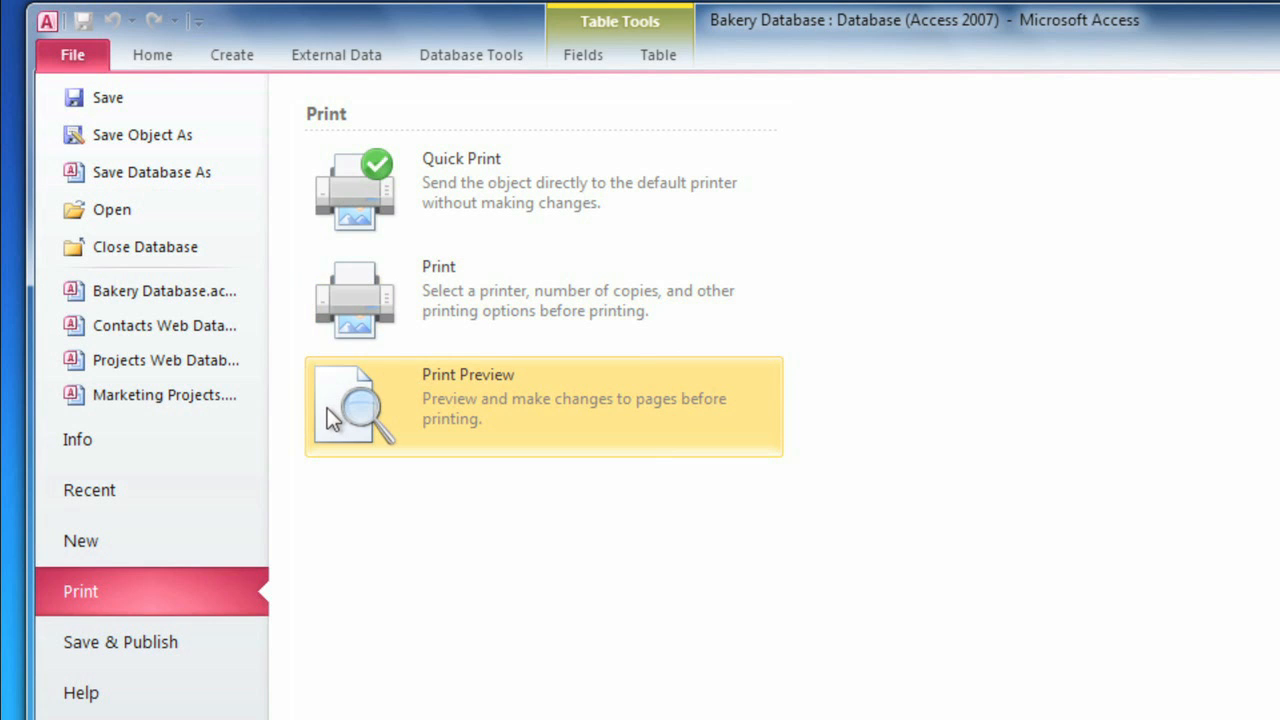
left_click(155, 58)
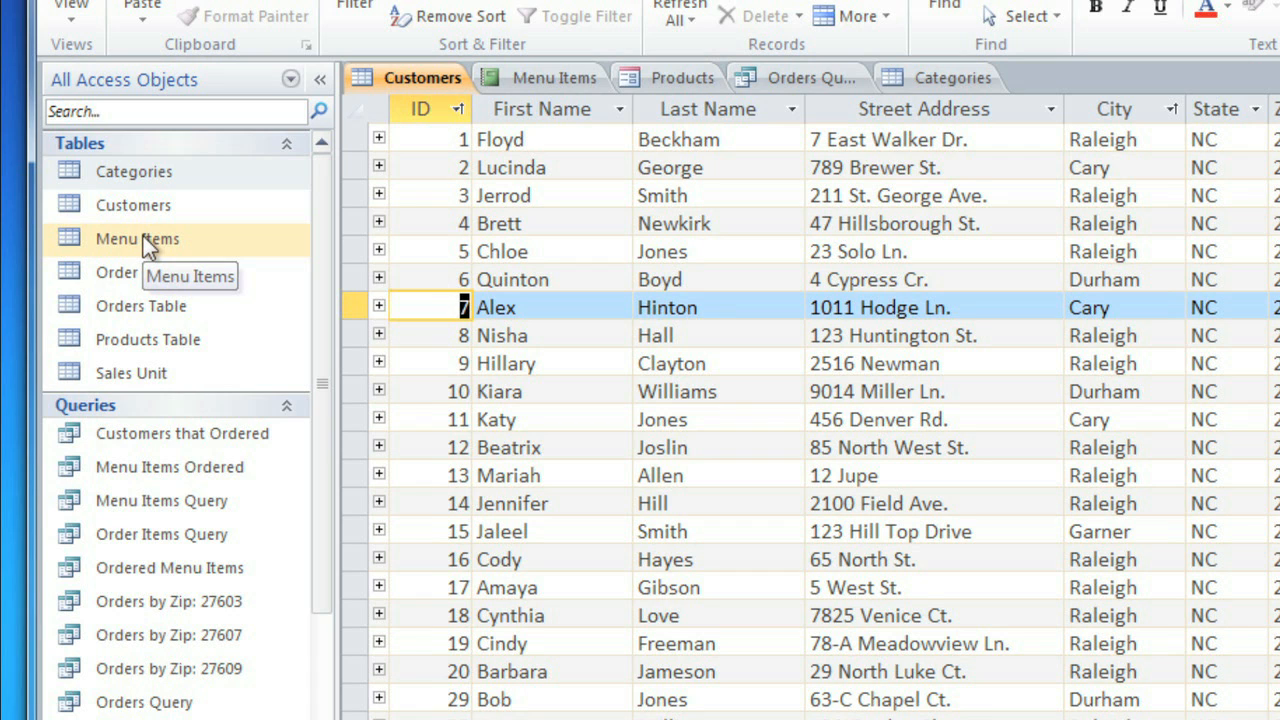
Organize the database objects by Tables and Related Views, and make the Navigation Pane narrower.
left_click(140, 84)
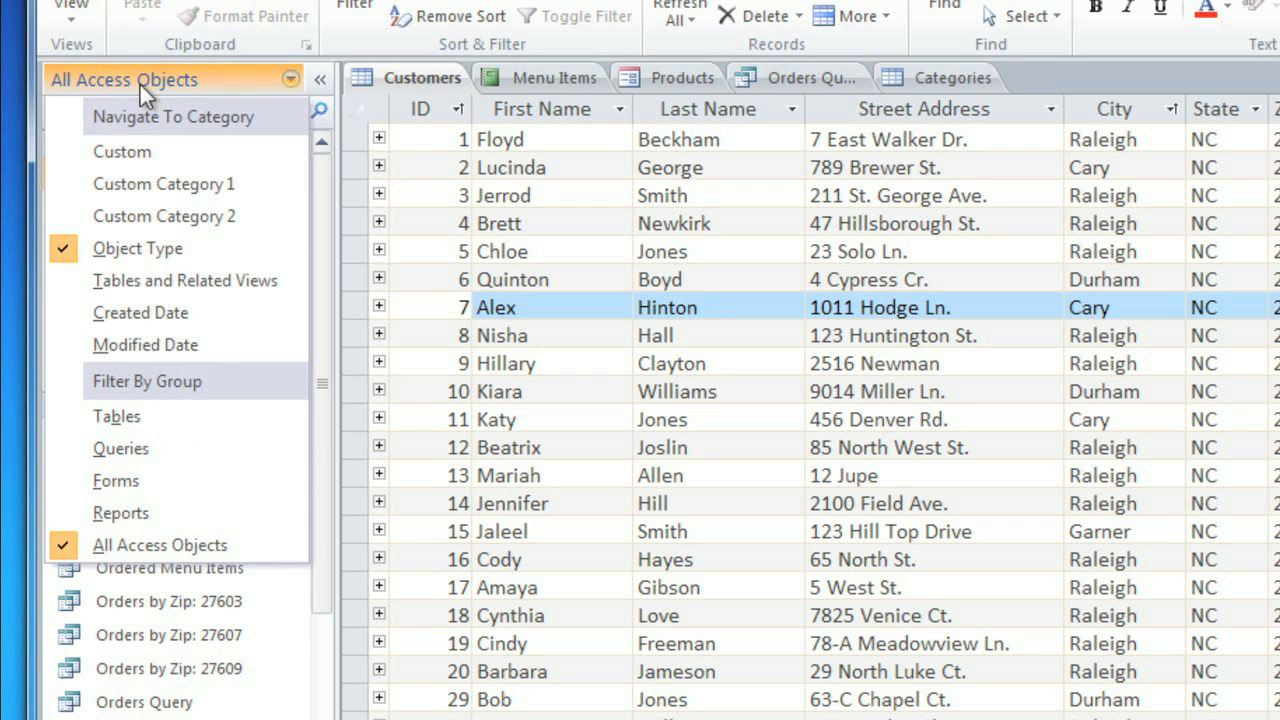
left_click(152, 285)
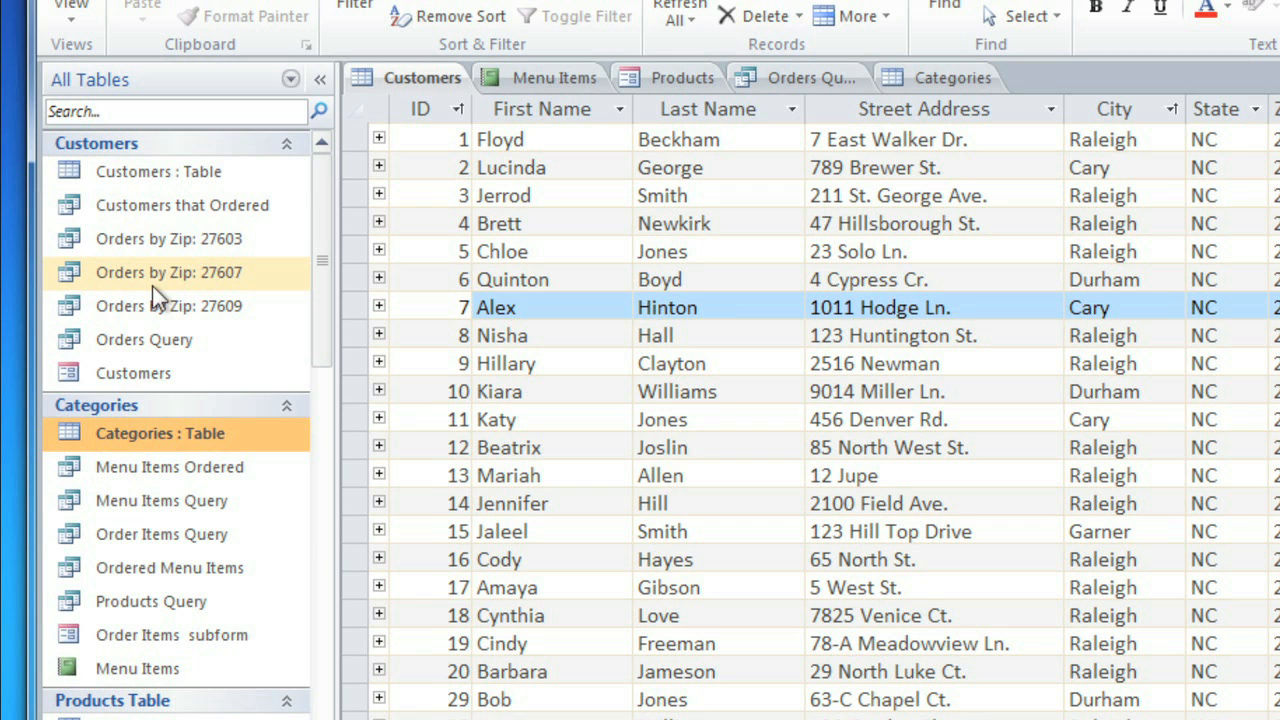
left_click_drag(337, 257, 294, 264)
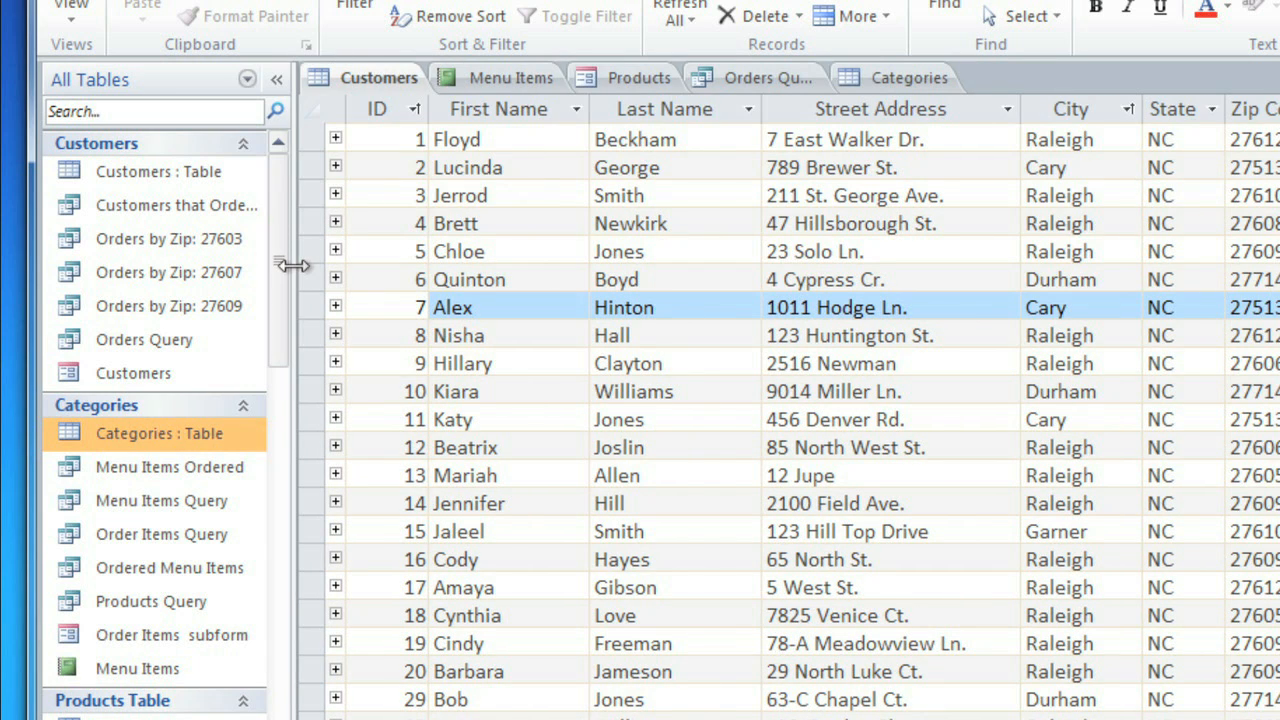
Hide and reopen the Navigation Pane, and collapse its Categories, Products Table and Sales Unit groups.
left_click(277, 80)
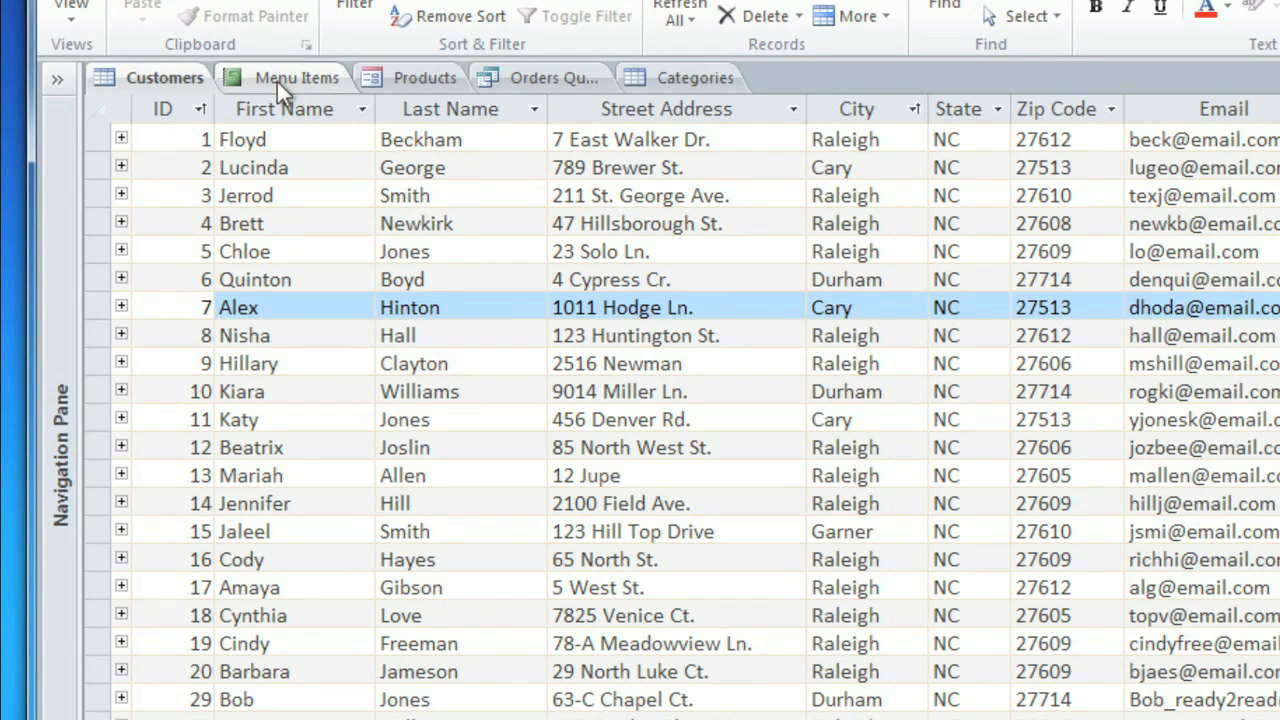
left_click(62, 79)
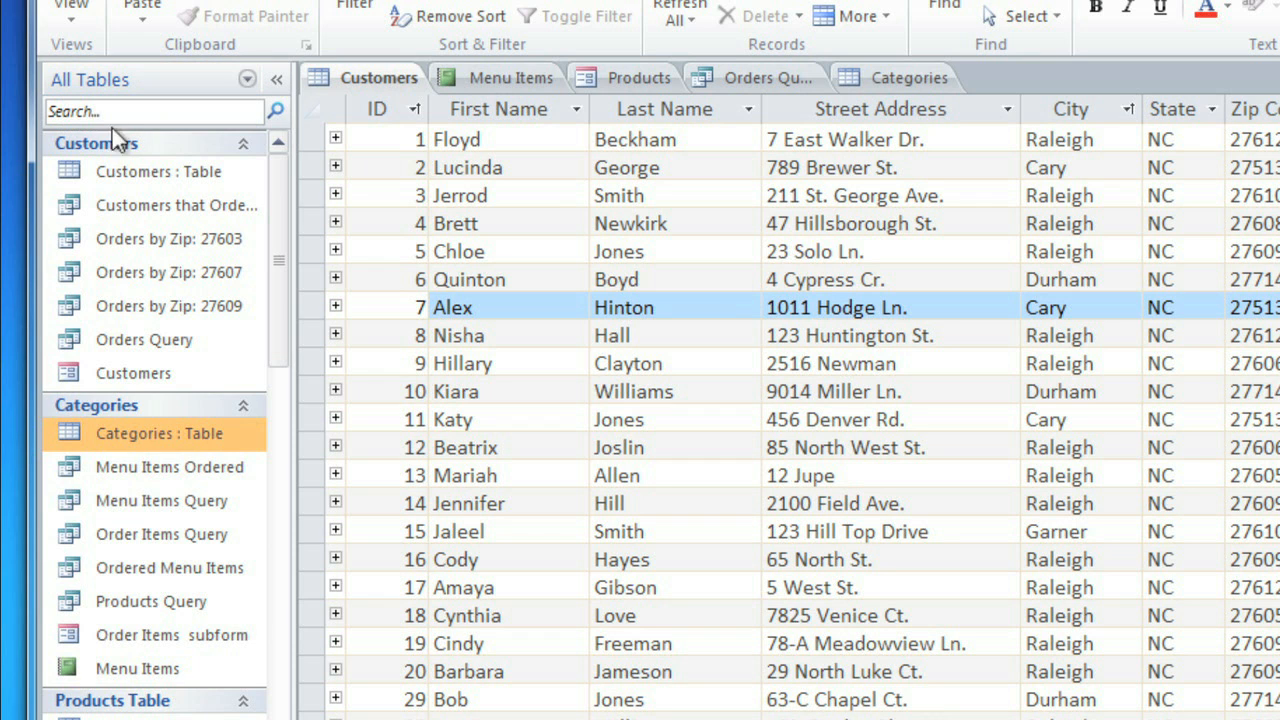
left_click(151, 405)
left_click(151, 434)
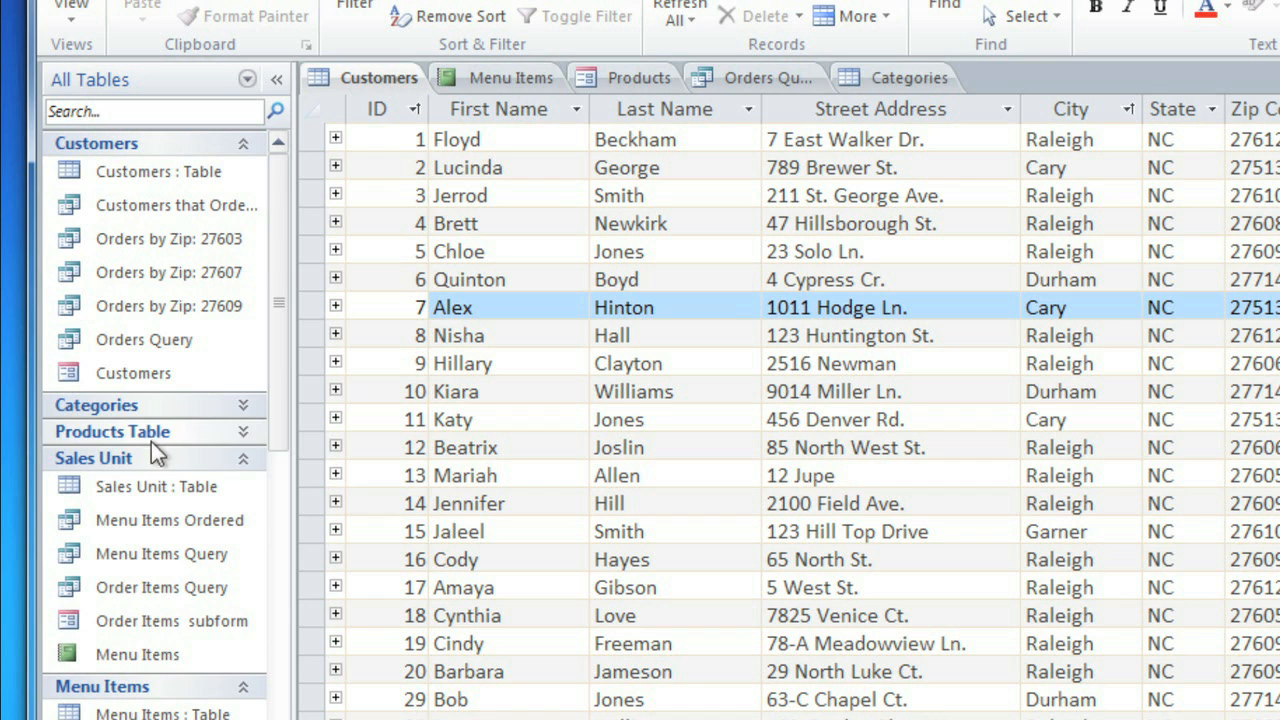
left_click(158, 460)
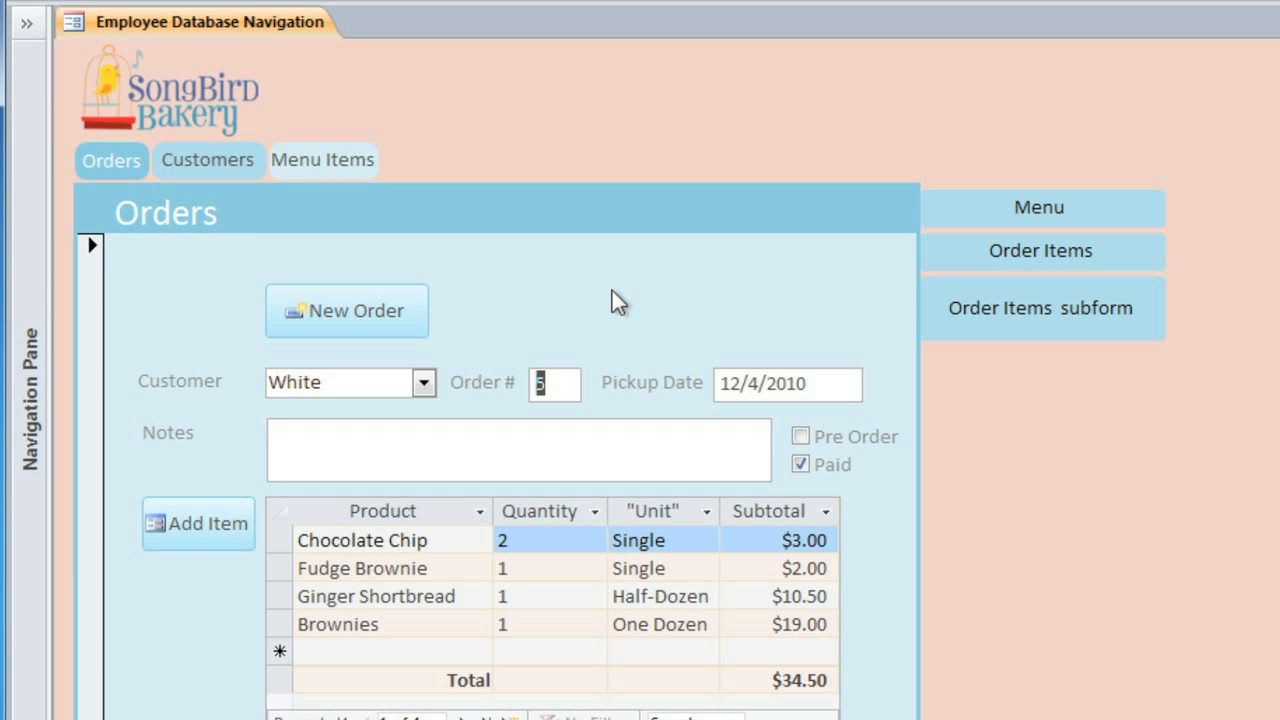
Browse the Employee Database Navigation form's Customers and Menu Items sections, and view the Menu Items report and Products form.
left_click(228, 164)
left_click(320, 165)
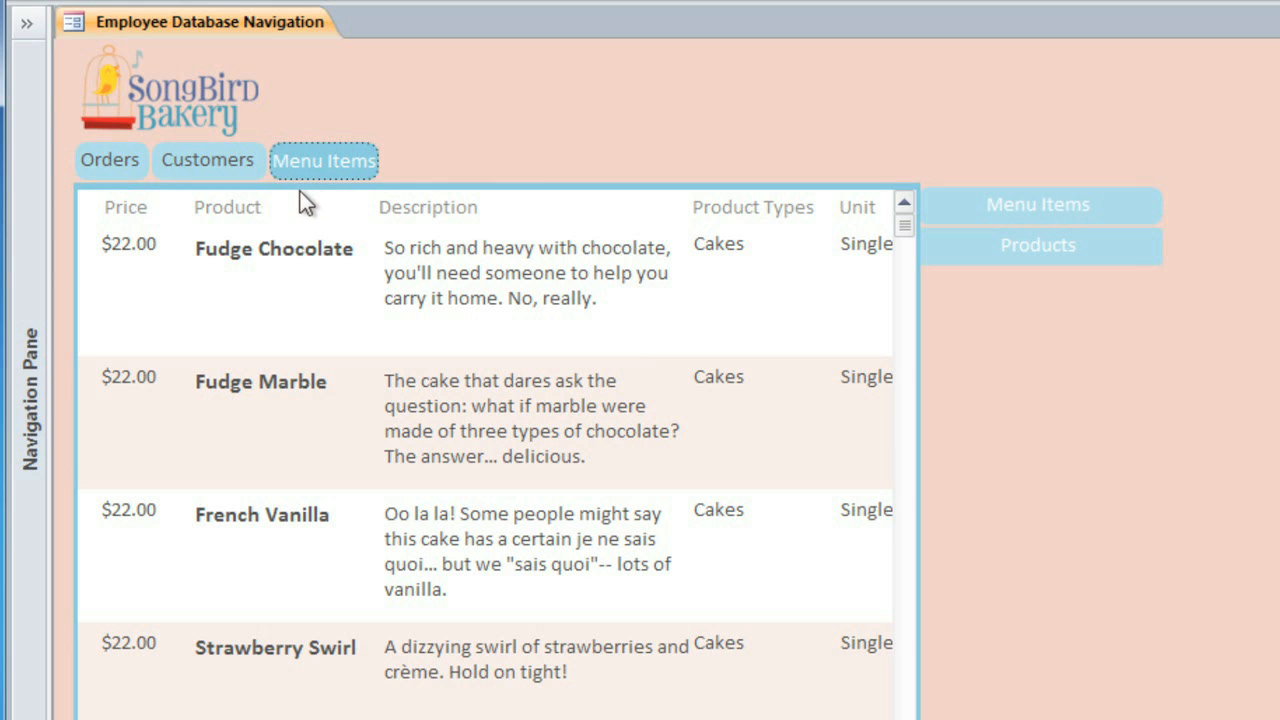
left_click(1085, 202)
left_click(1085, 248)
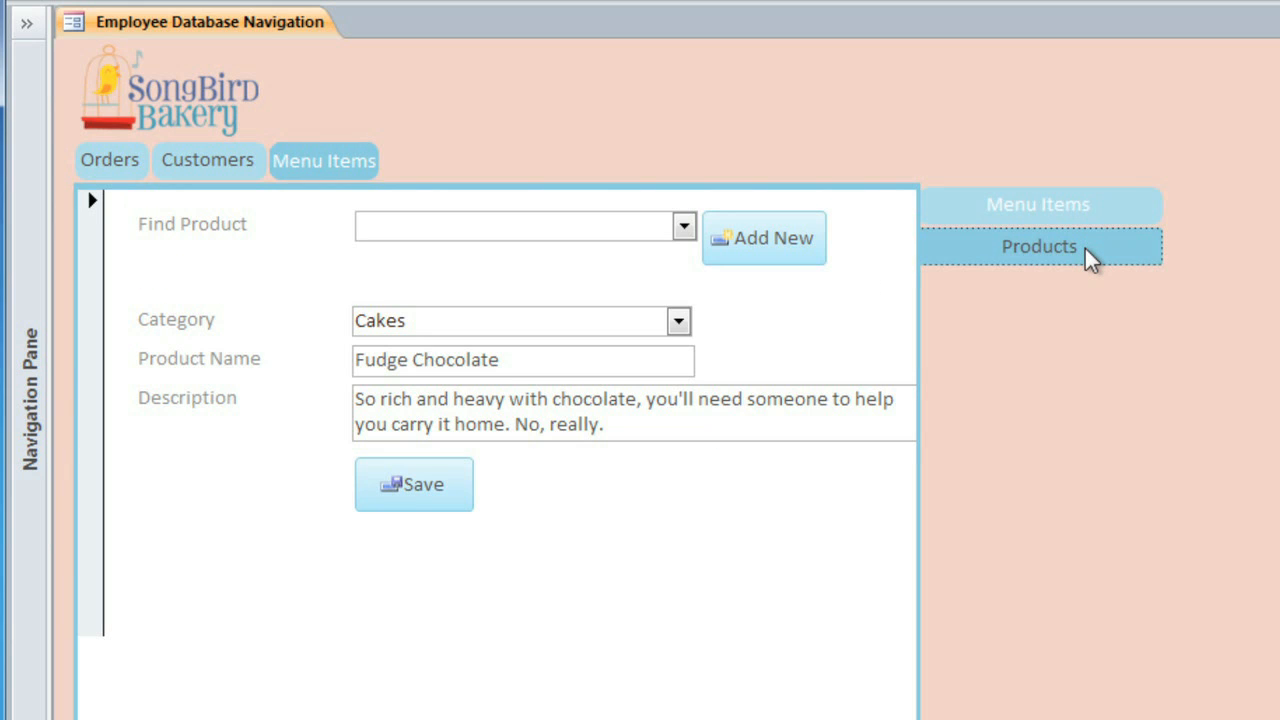